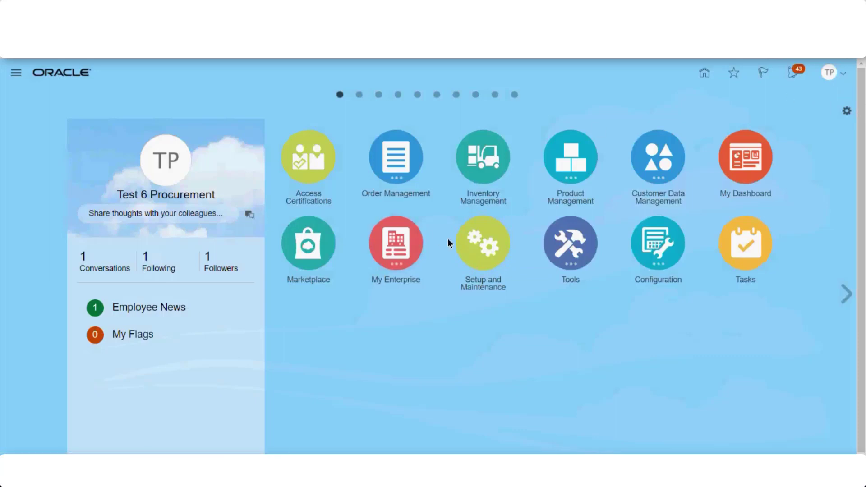
Step: Open the Setup and Maintenance work area from the home page
click(828, 72)
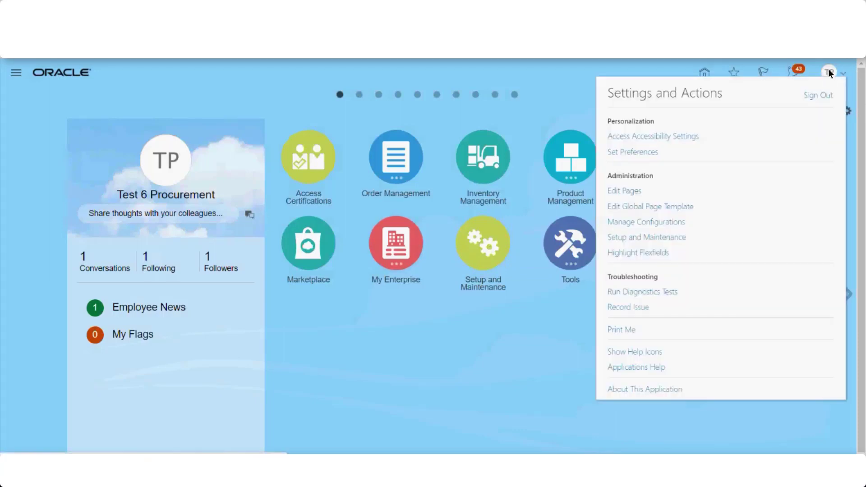
click(530, 86)
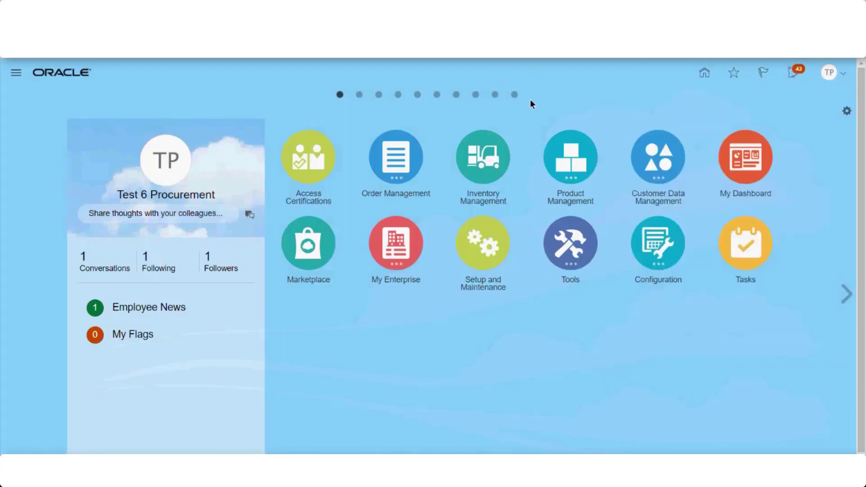
click(843, 76)
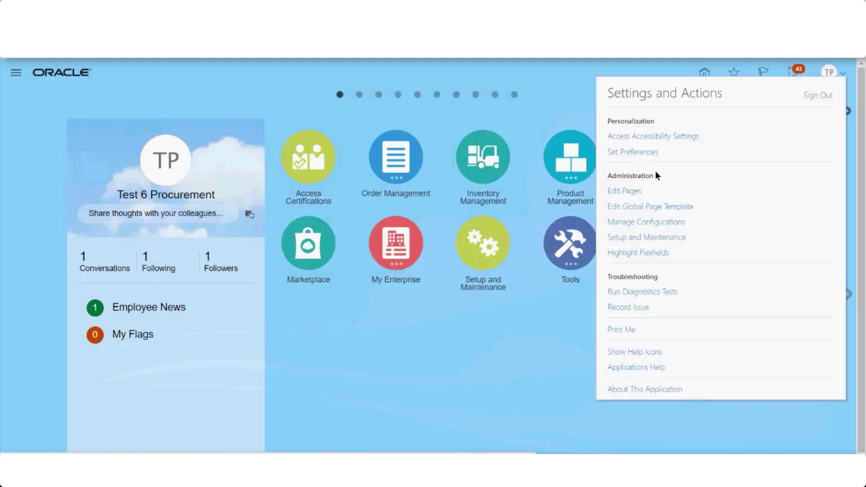
click(636, 237)
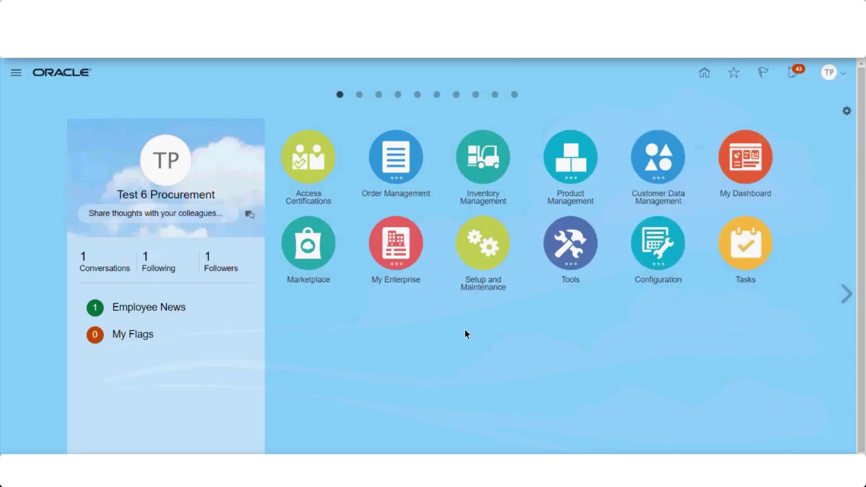
click(16, 74)
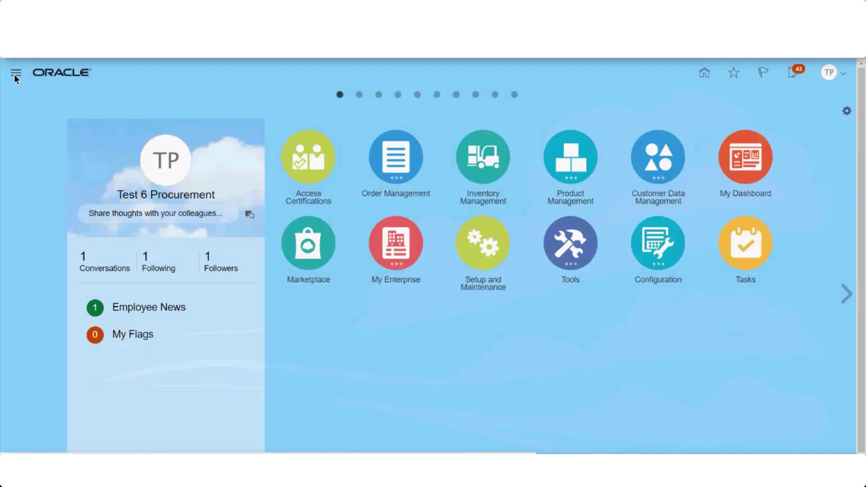
scroll(637, 285, down, 4)
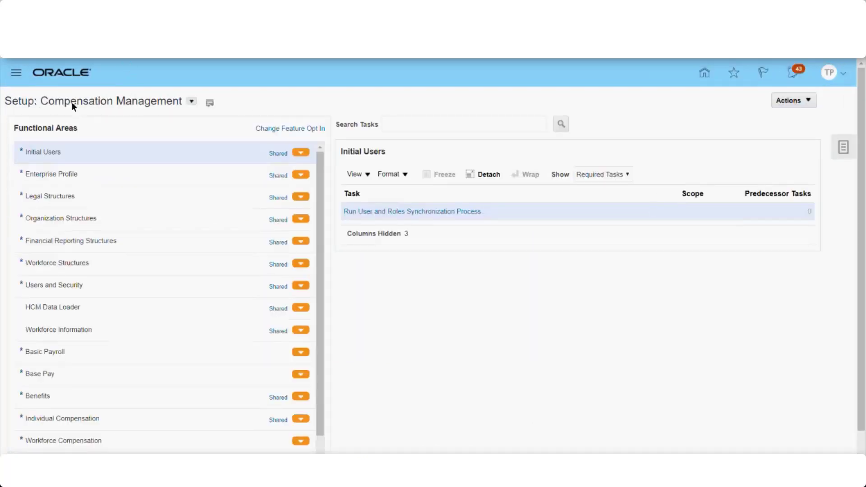
Step: Switch the setup offering to Order Management and show all tasks for the Orders functional area
click(192, 102)
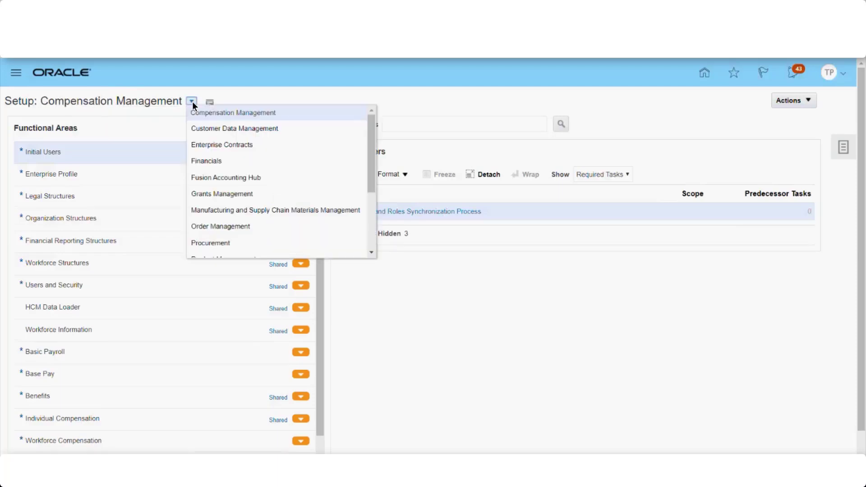
click(214, 229)
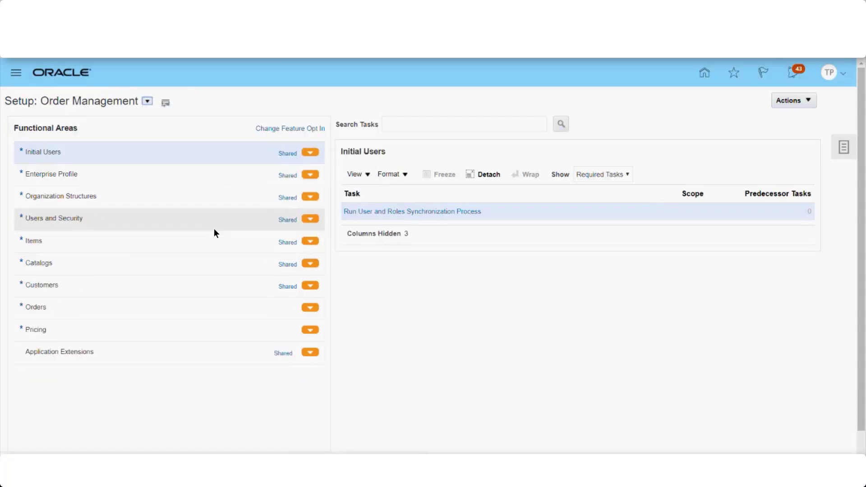
click(185, 304)
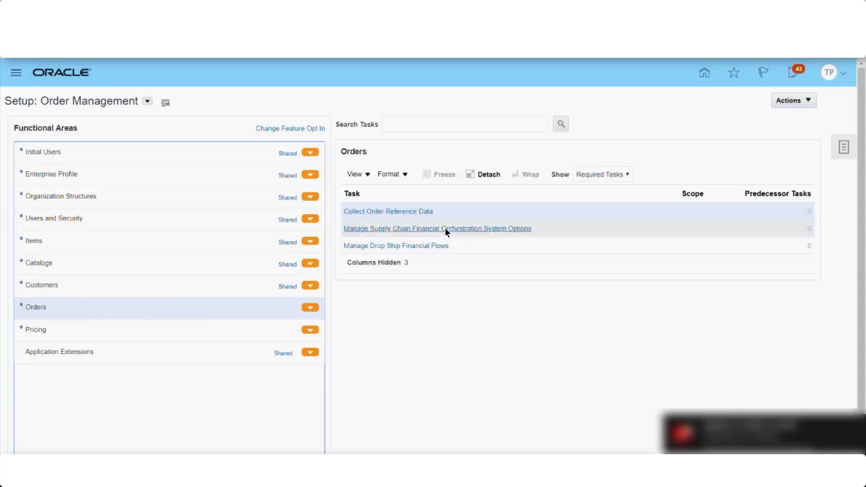
click(580, 175)
click(589, 192)
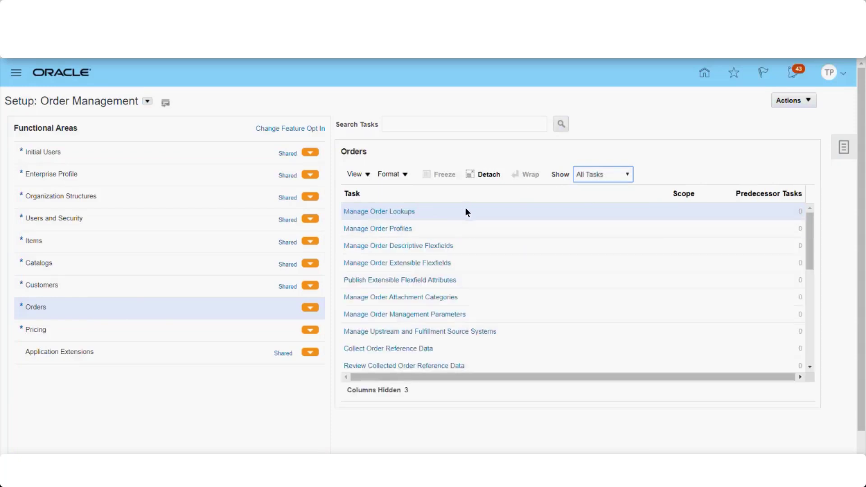
Step: Look through the full list of Orders setup tasks for the Manage Order Management Parameters task
scroll(462, 240, down, 2)
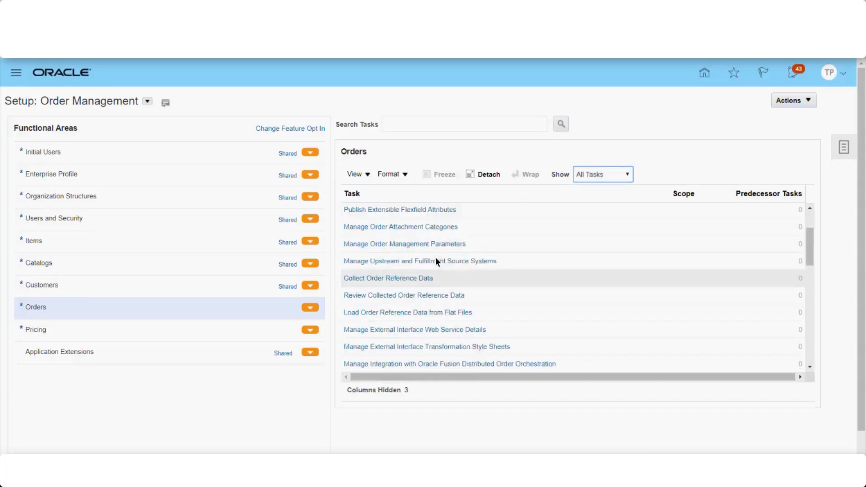
scroll(451, 303, down, 2)
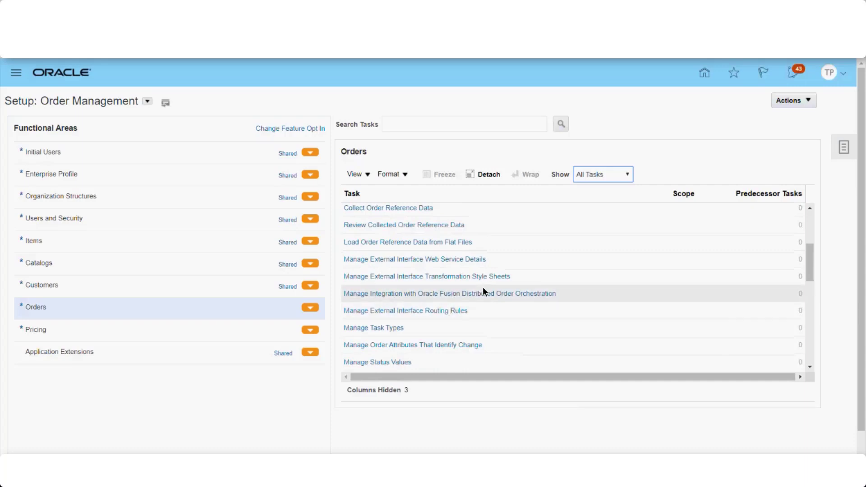
scroll(451, 287, down, 2)
scroll(453, 289, down, 2)
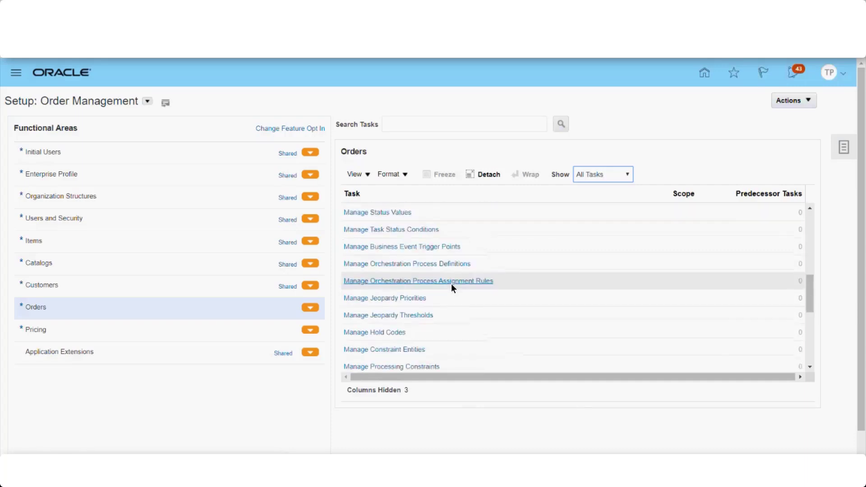
scroll(452, 298, down, 4)
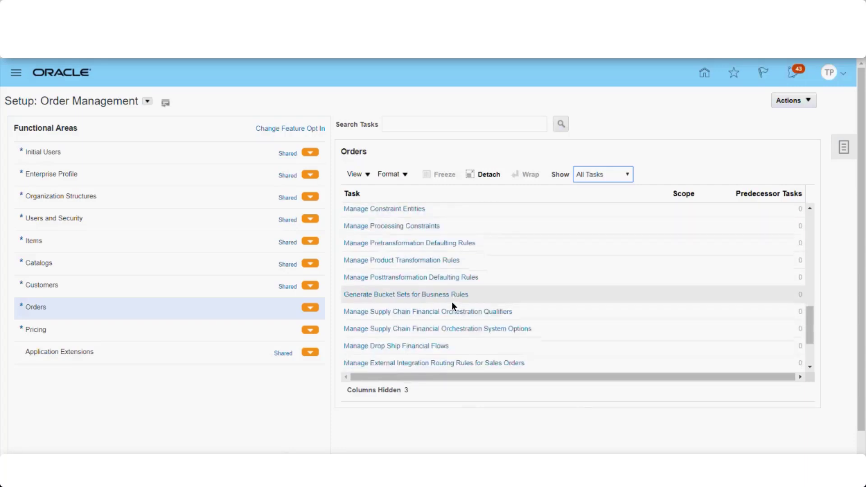
scroll(452, 306, down, 2)
scroll(451, 302, down, 2)
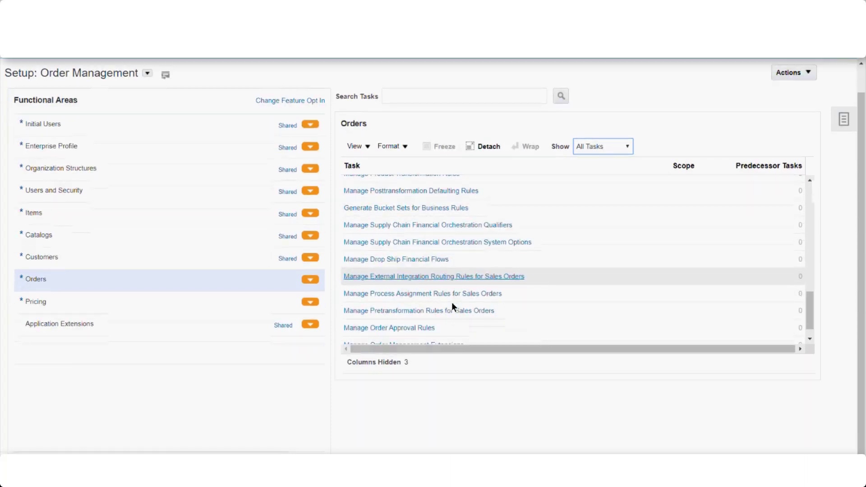
click(438, 93)
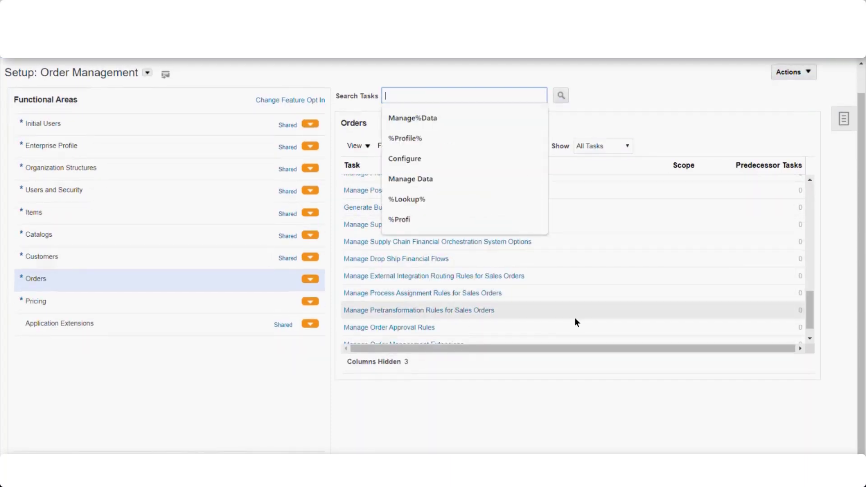
scroll(574, 316, up, 5)
scroll(574, 312, up, 1)
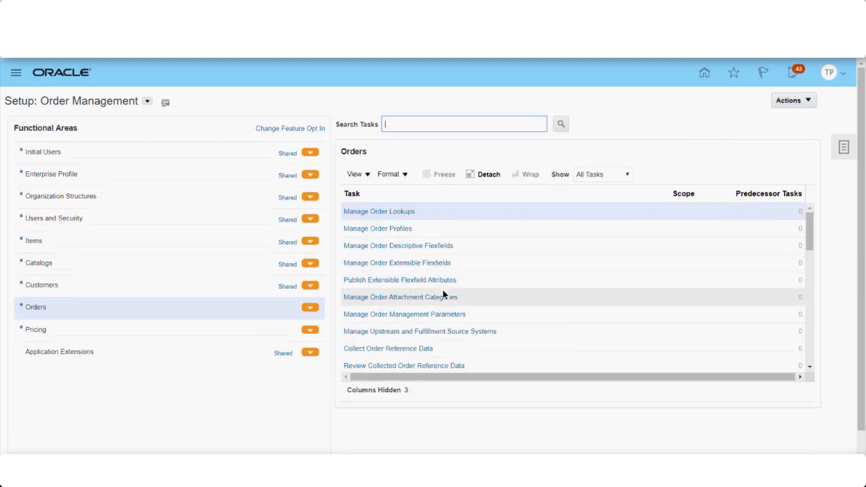
click(496, 314)
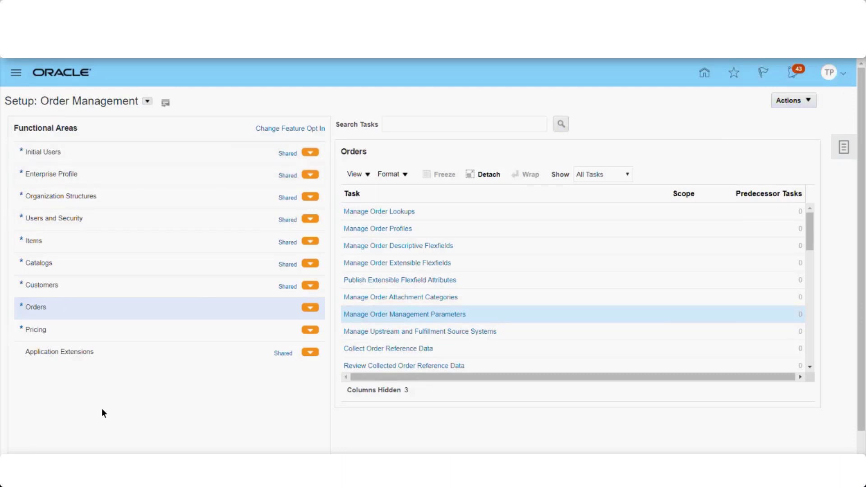
Step: Search the setup tasks for "Order%Management%Paramet%" and open the Manage Order Management Parameters task
click(438, 124)
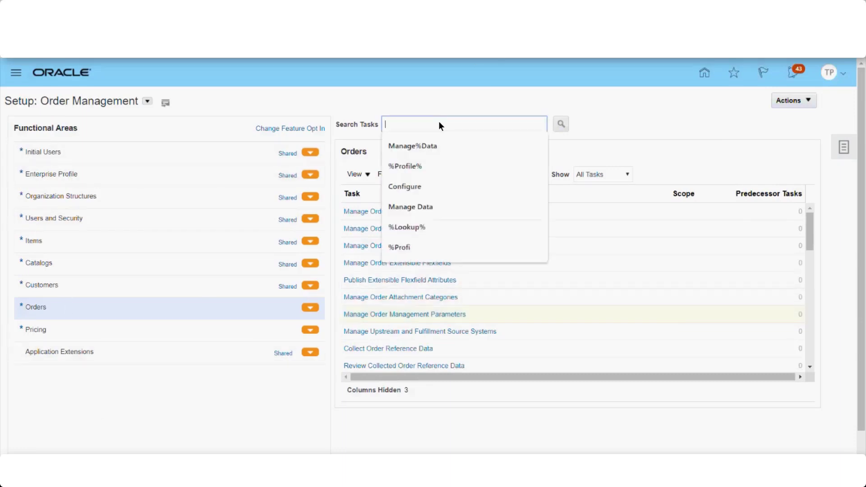
text(Order)
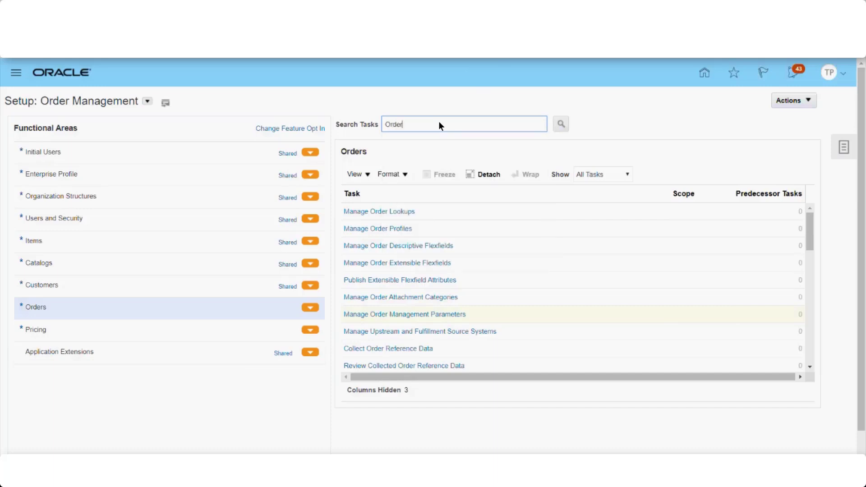
text(%Management%Pa)
text(ramet%)
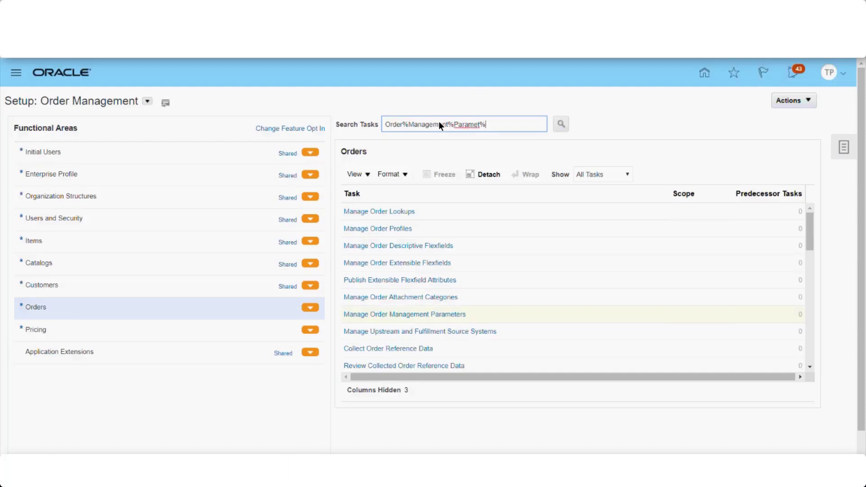
click(559, 121)
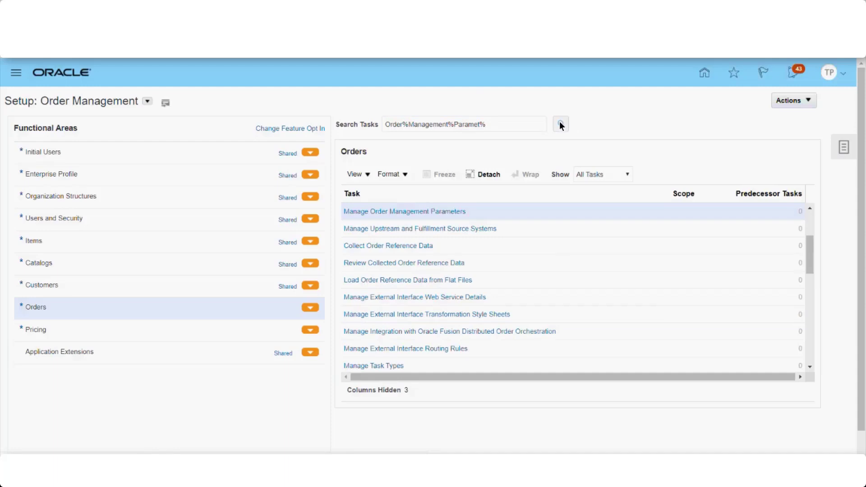
click(425, 212)
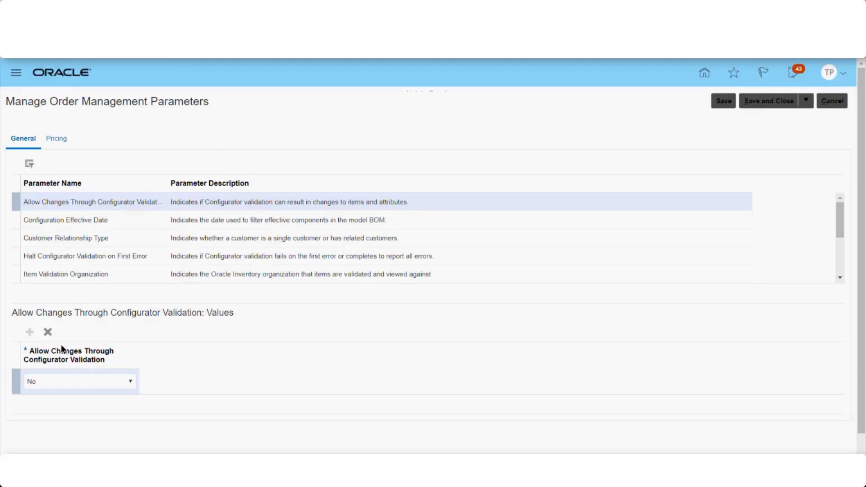
Step: Widen the Parameter Name column and review the Configuration Effective Date, Halt Configurator Validation on First Error and Customer Relationship Type parameters
click(158, 224)
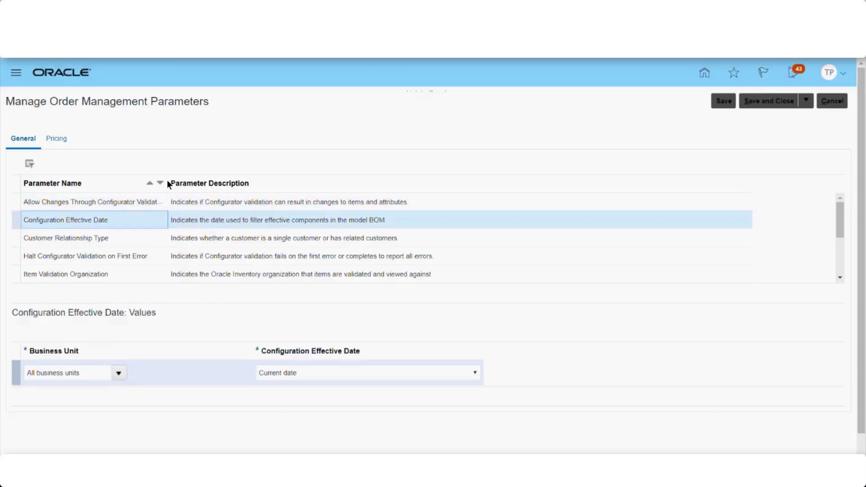
drag(168, 181, 243, 191)
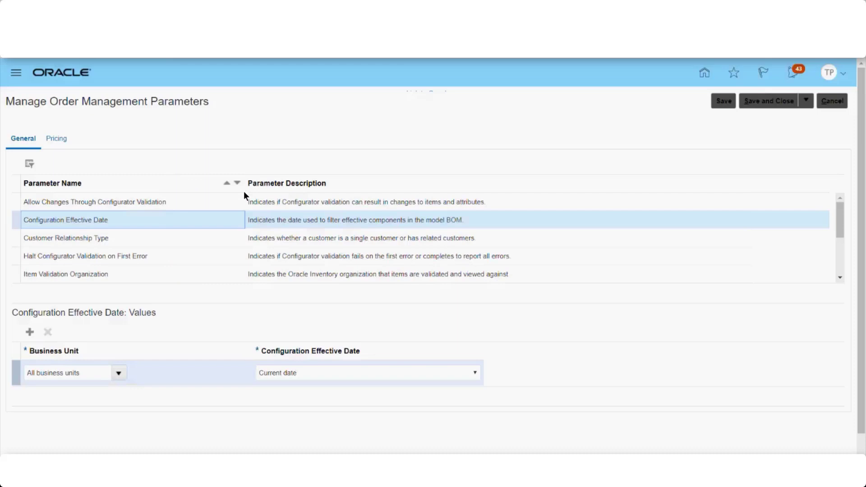
click(200, 255)
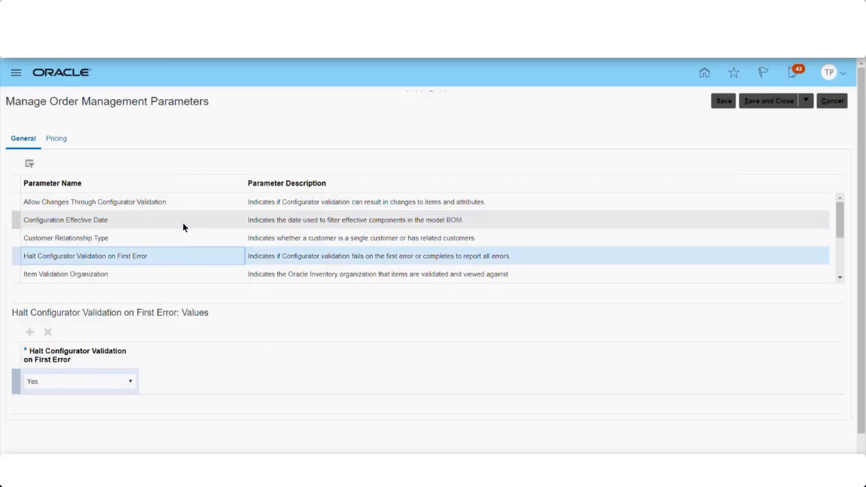
click(183, 222)
click(172, 239)
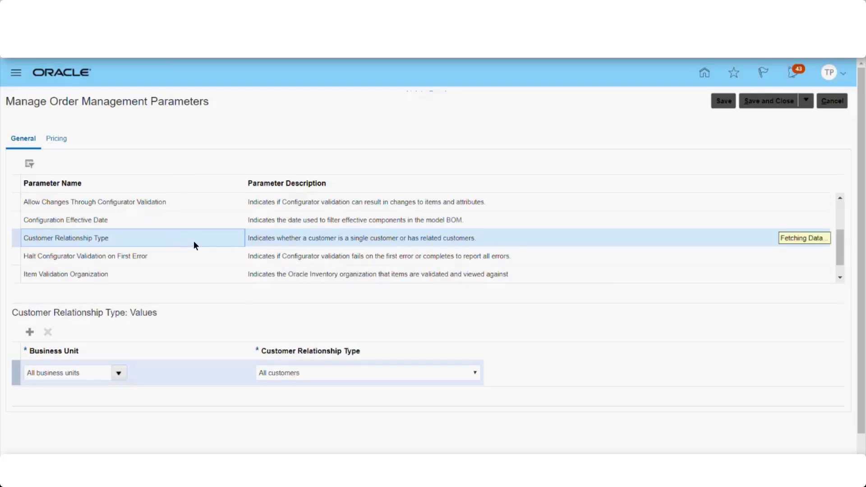
Step: Review the Item Validation Organization parameter's description and the organization assigned to each business unit
scroll(180, 255, down, 3)
click(151, 206)
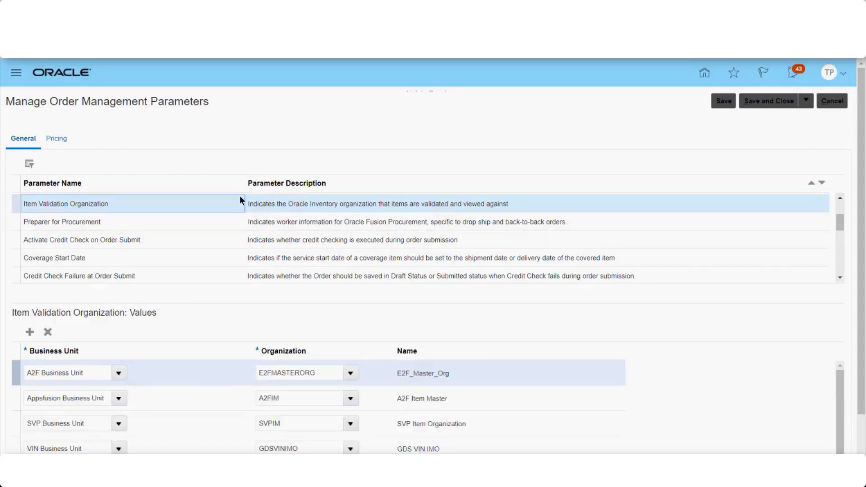
drag(284, 203, 436, 204)
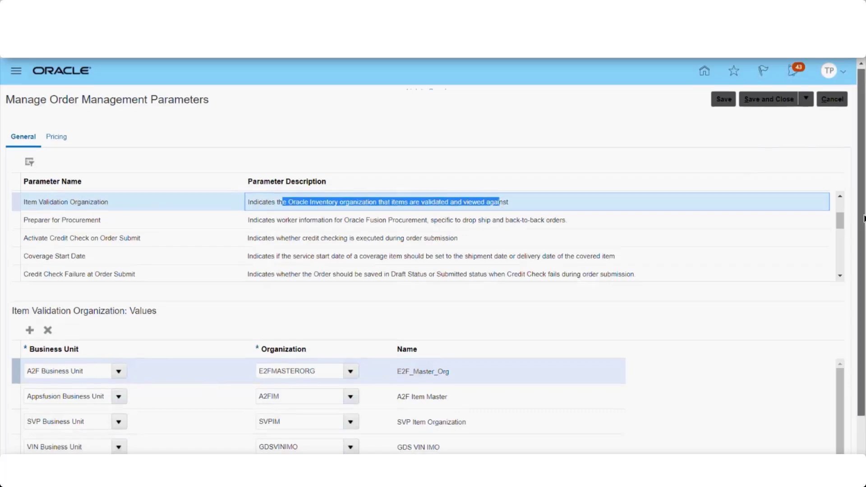
scroll(862, 211, down, 1)
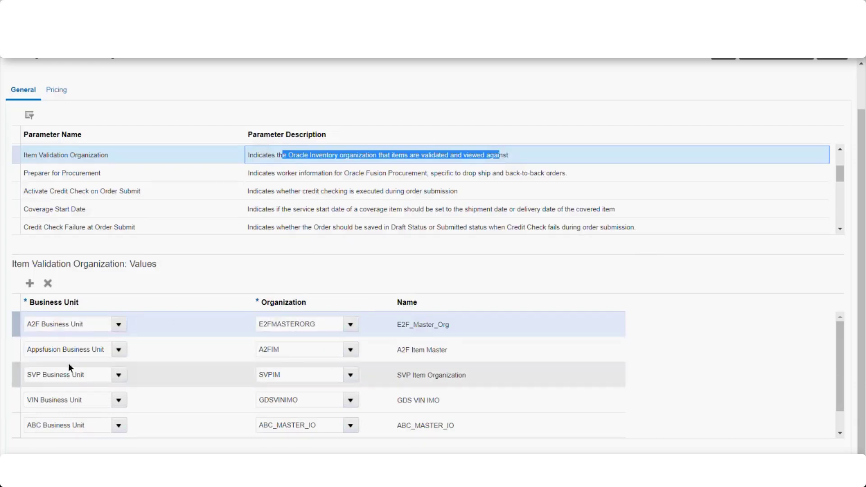
click(287, 350)
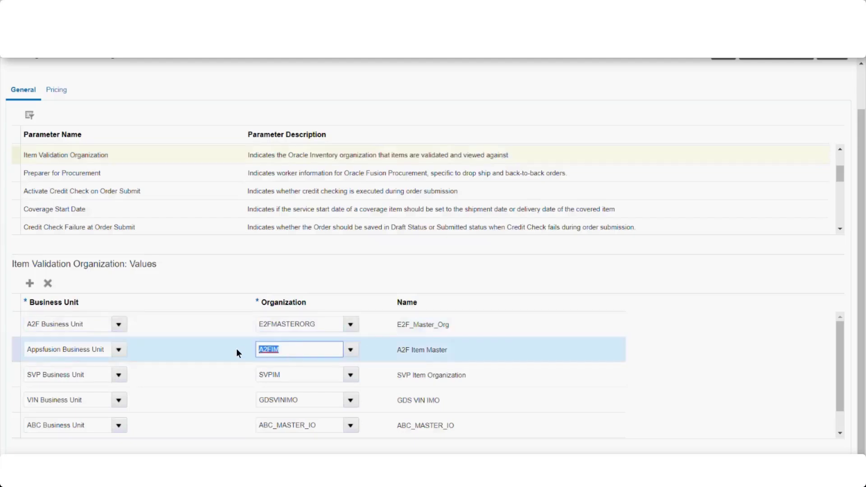
scroll(236, 350, down, 1)
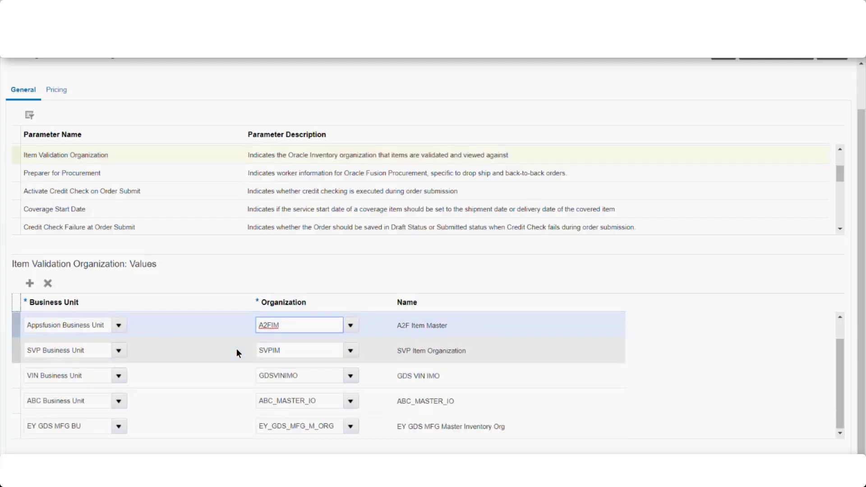
Step: Review the values of the Preparer for Procurement, Activate Credit Check on Order Submit and Coverage Start Date parameters
click(98, 177)
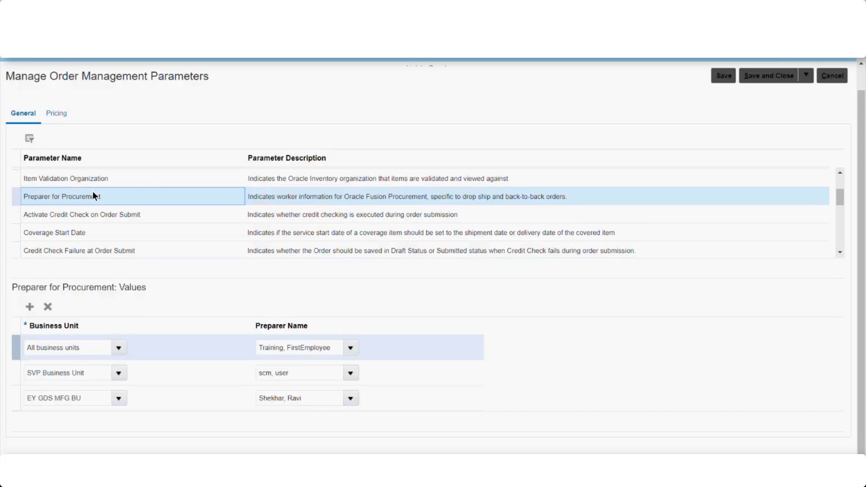
click(103, 216)
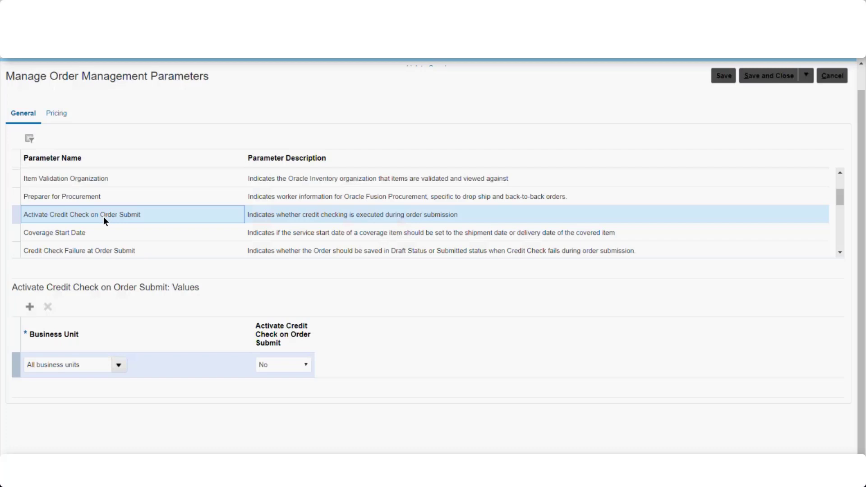
click(137, 233)
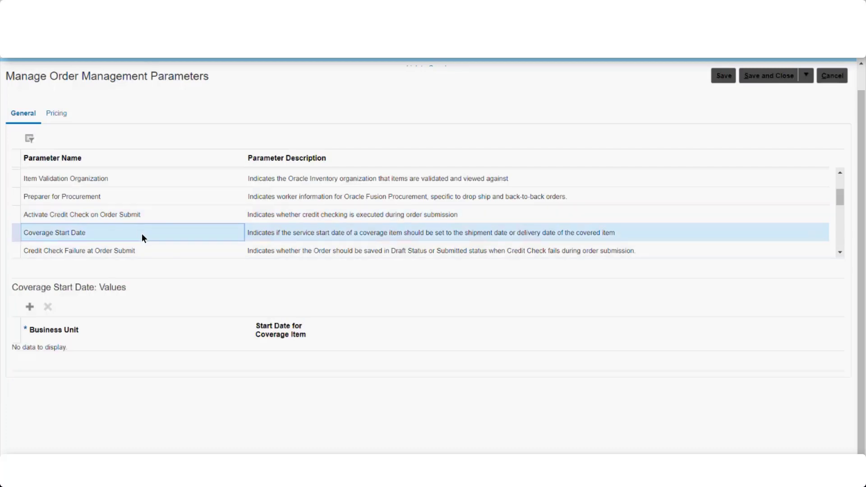
Step: Review the values of the Credit Check Failure at Order Submit, Check for Trade Compliance When User Submits Sales Order and Number of Processes for Order Import parameters
click(840, 253)
click(839, 252)
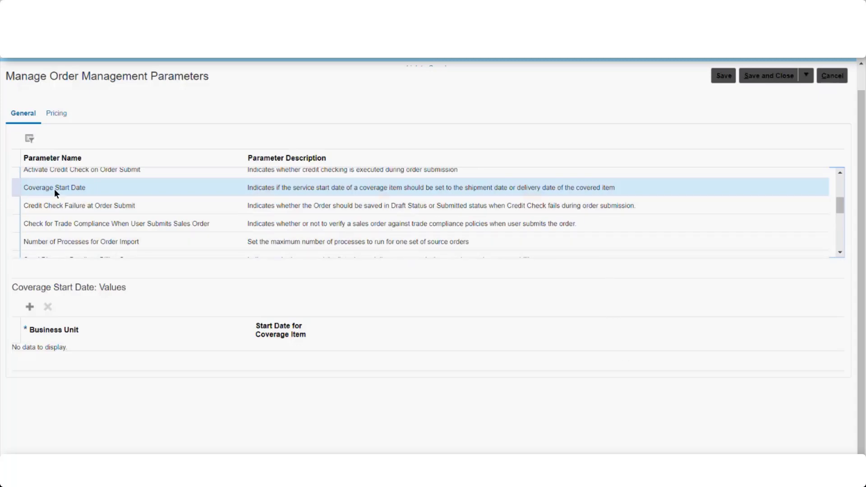
click(83, 206)
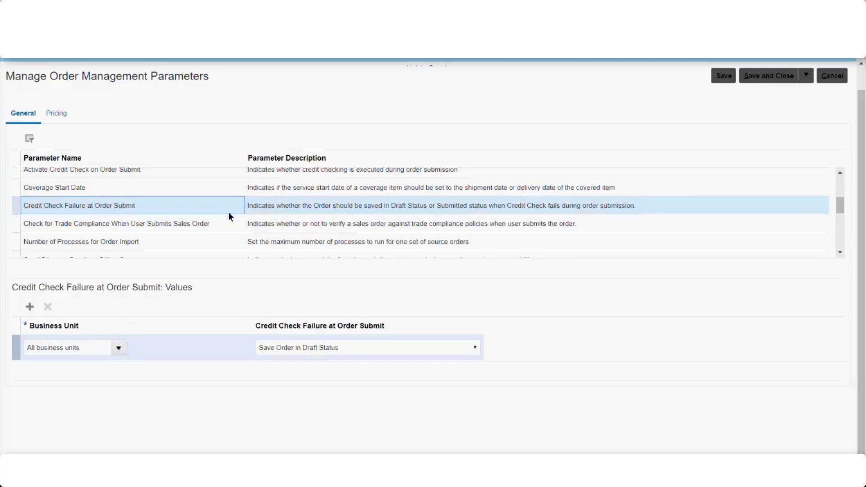
click(183, 226)
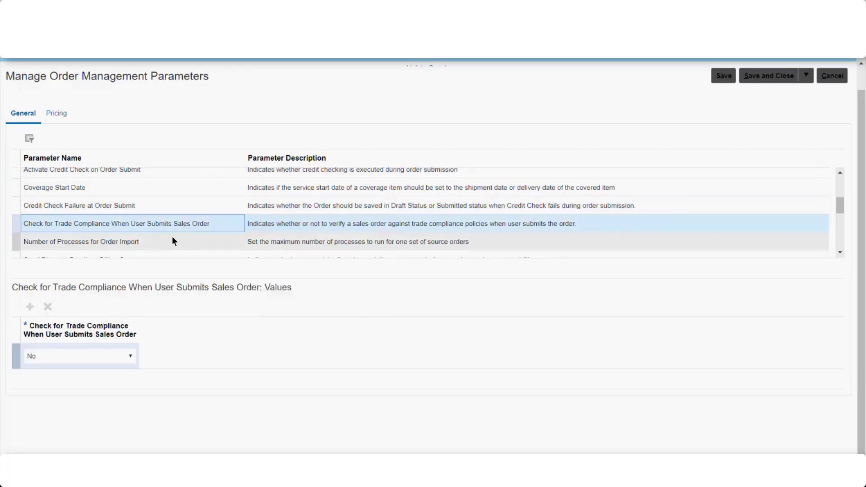
click(173, 242)
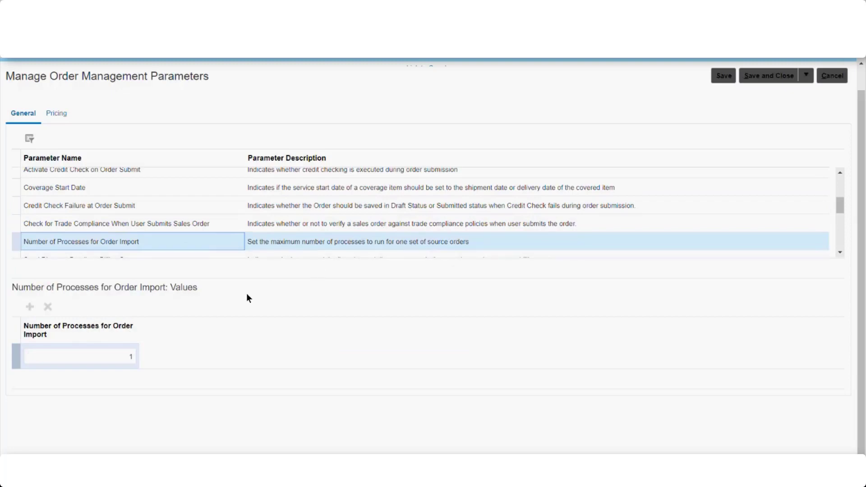
Step: Review the values of the Send Discount Details to Billing Systems and Start Approval Process for Sales Orders parameters
click(840, 253)
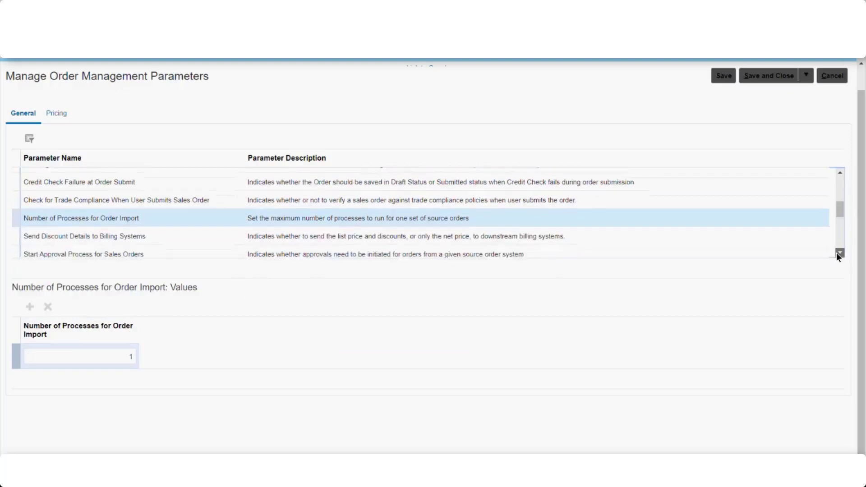
click(147, 220)
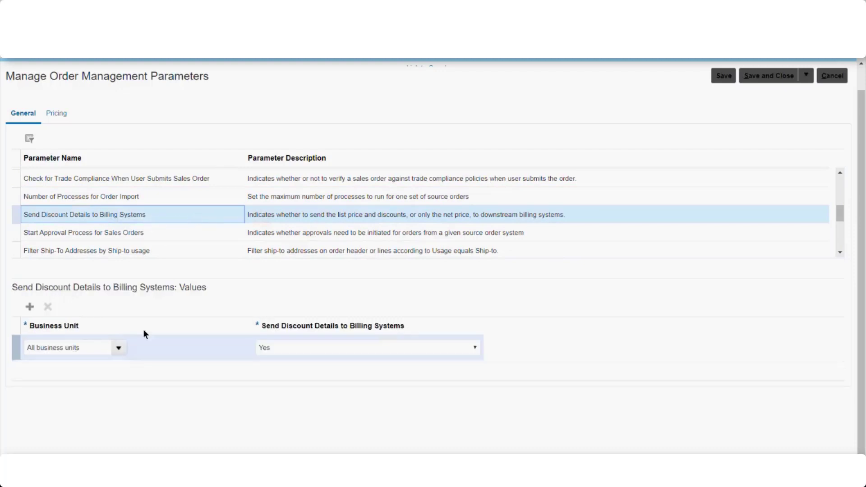
click(156, 232)
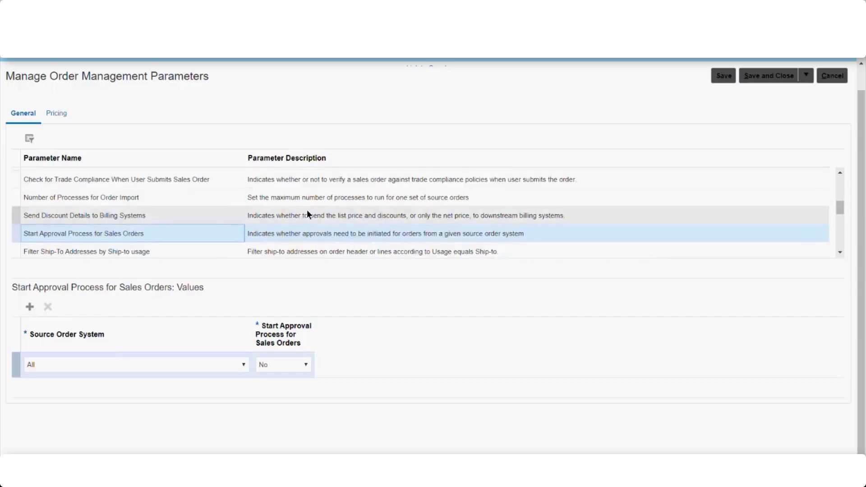
Step: Look through the remaining general parameters to the end of the list, and display the Pricing parameters
scroll(307, 212, down, 3)
scroll(221, 230, down, 3)
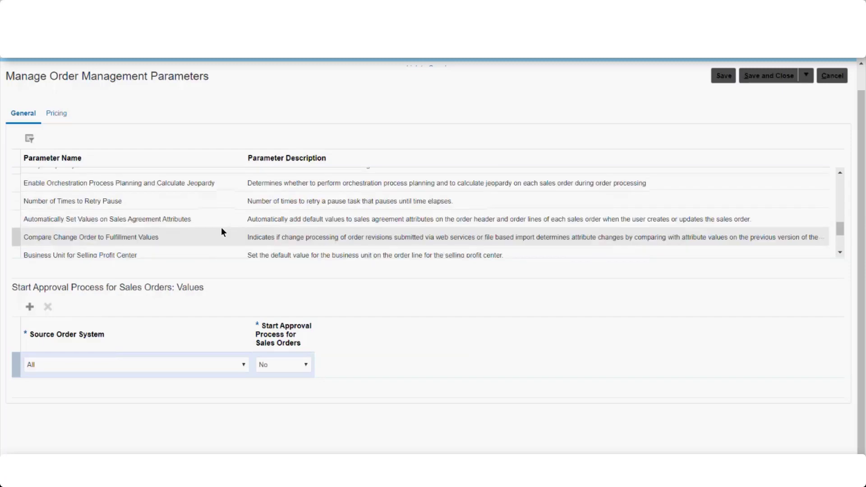
scroll(208, 203, down, 1)
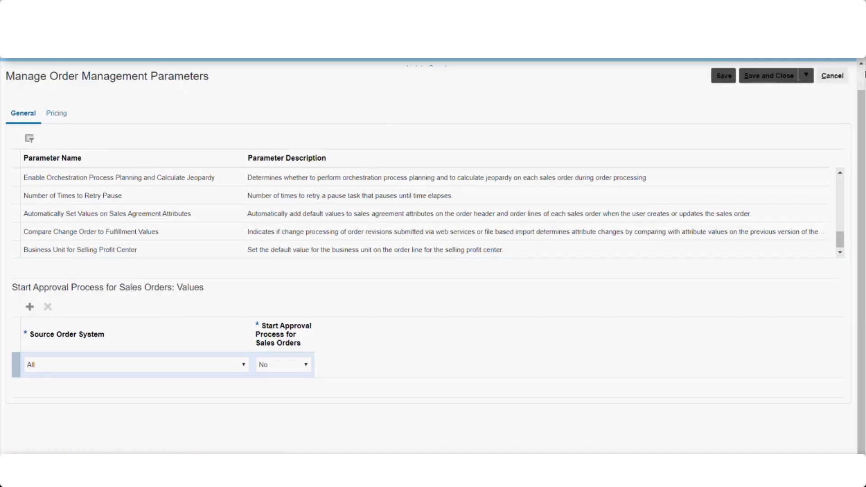
click(68, 113)
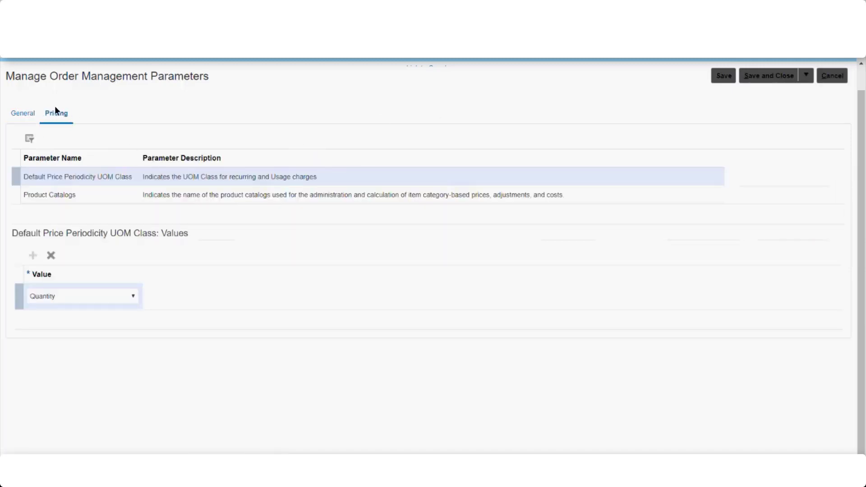